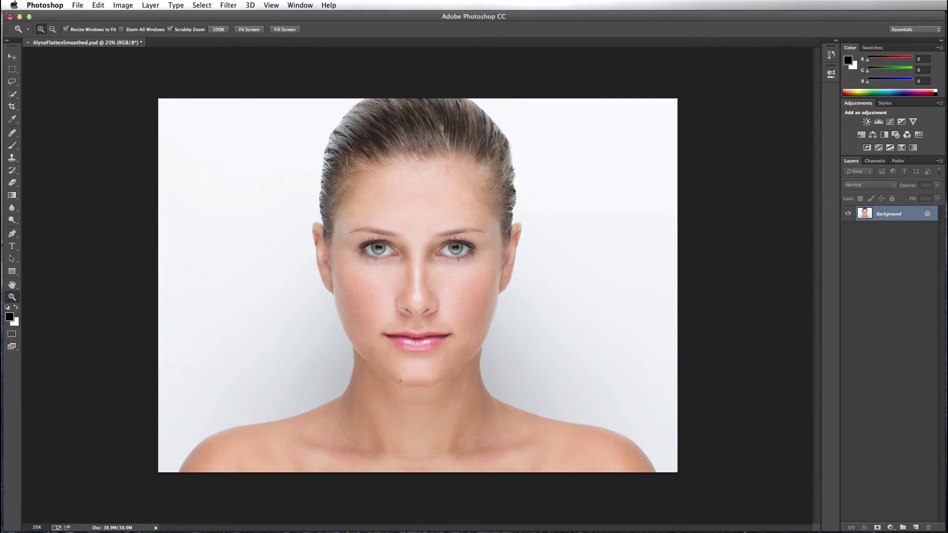
# - Duplicate the Background layer, inverting the copy's colours and blending it in Vivid Light mode
pyautogui.press('super+j')
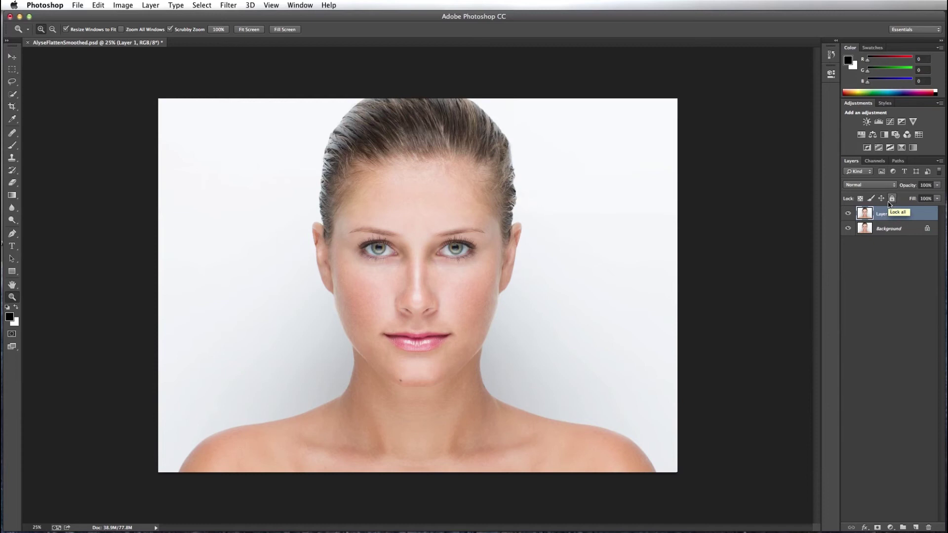
pyautogui.press('super+i')
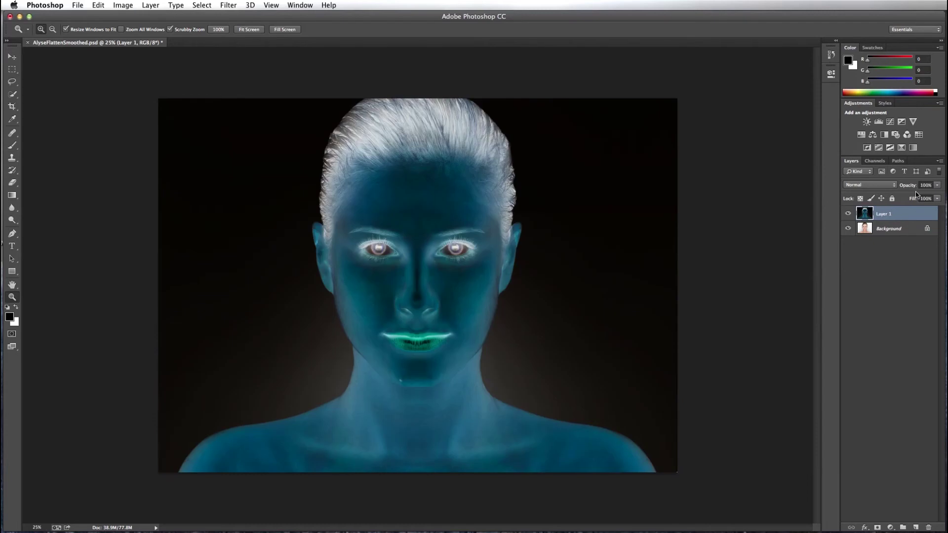
pyautogui.click(895, 185)
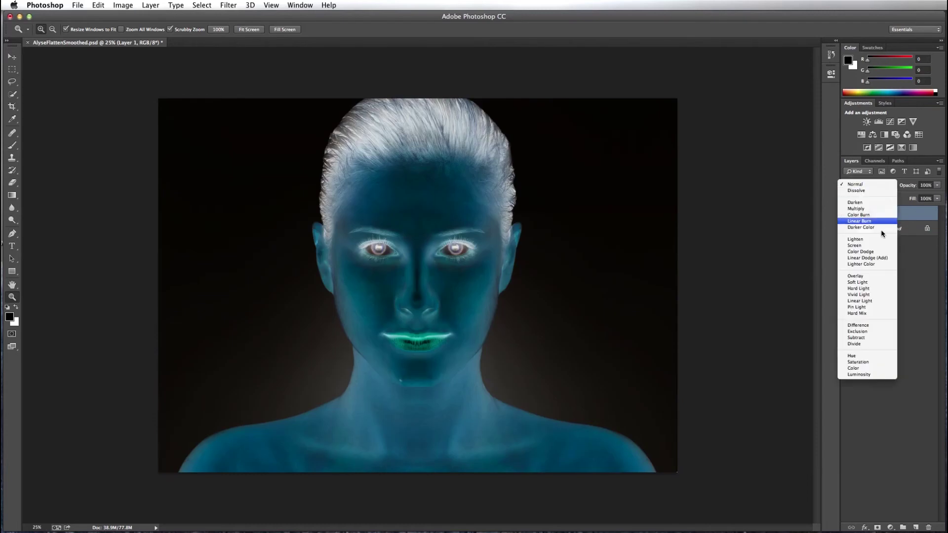
pyautogui.click(873, 294)
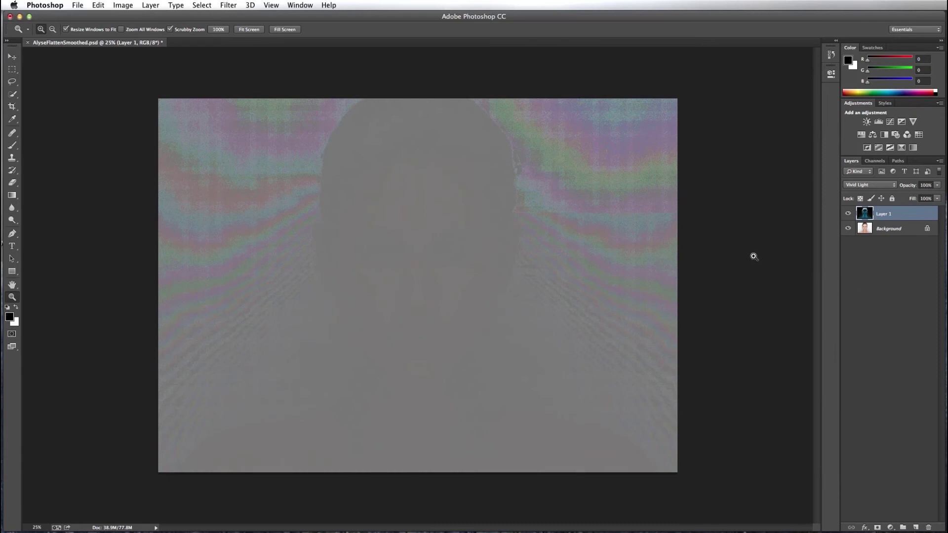
# - Convert Layer 1 into a smart object for re-editable smart filters
pyautogui.click(229, 6)
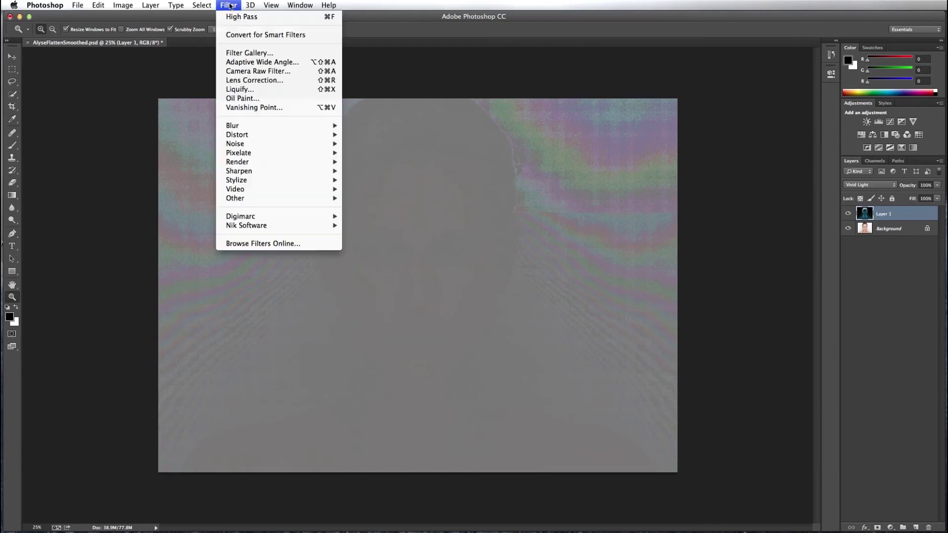
pyautogui.click(237, 36)
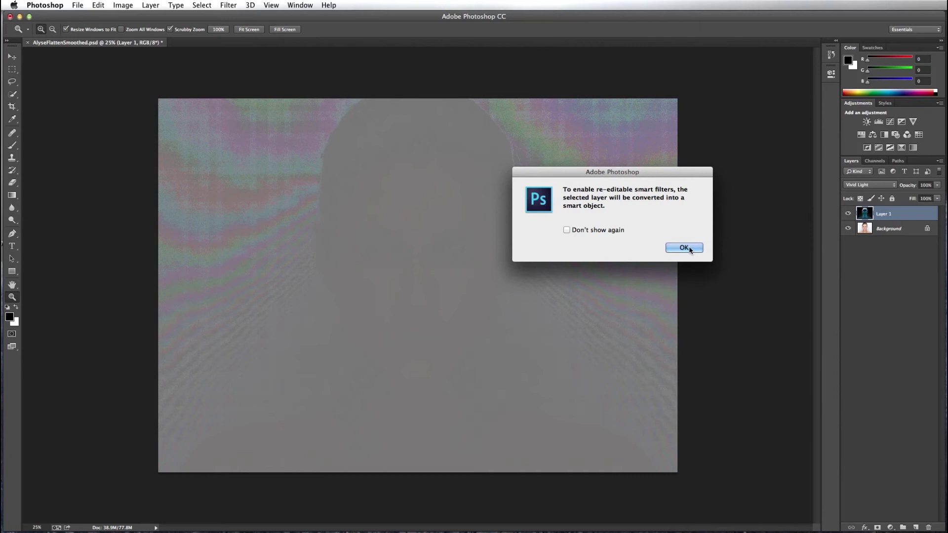
pyautogui.click(690, 249)
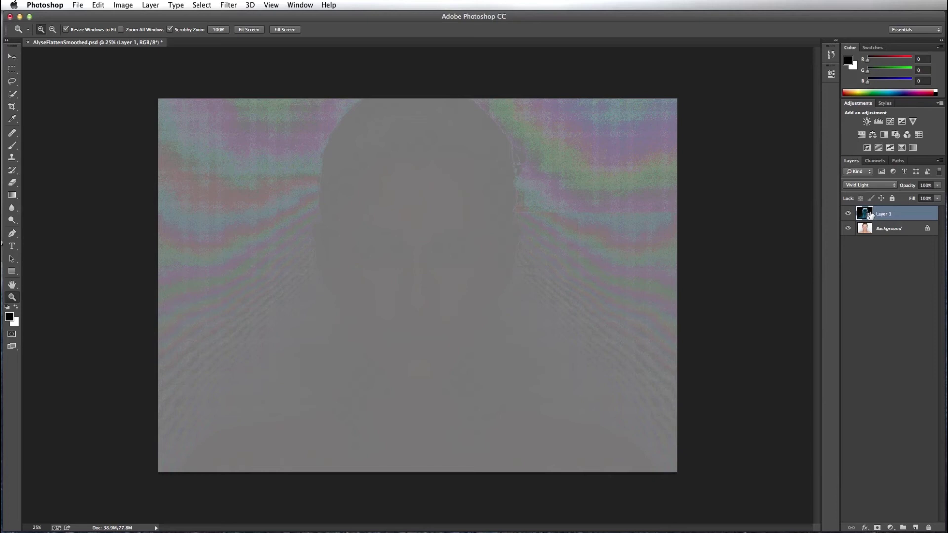
# - Apply a High Pass smart filter with a 16-pixel radius to Layer 1
pyautogui.click(227, 6)
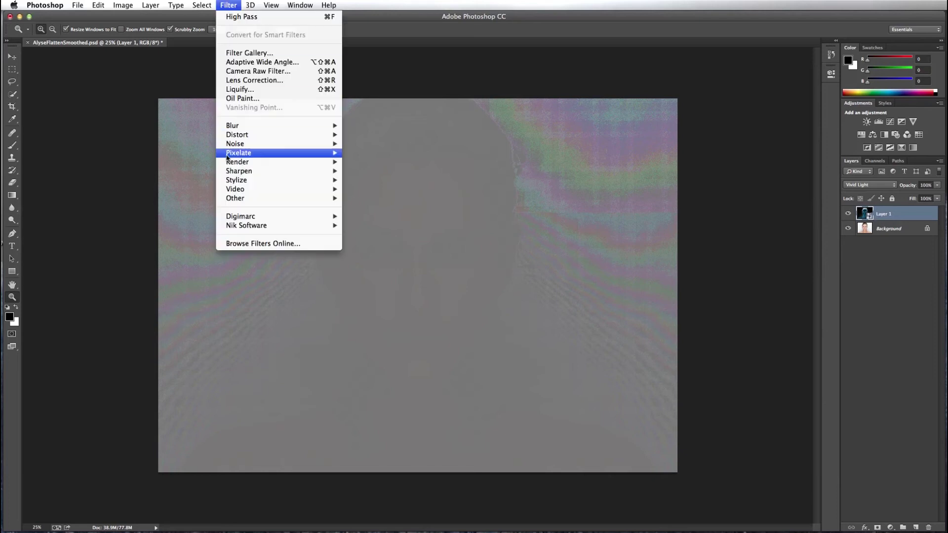
pyautogui.moveTo(302, 201)
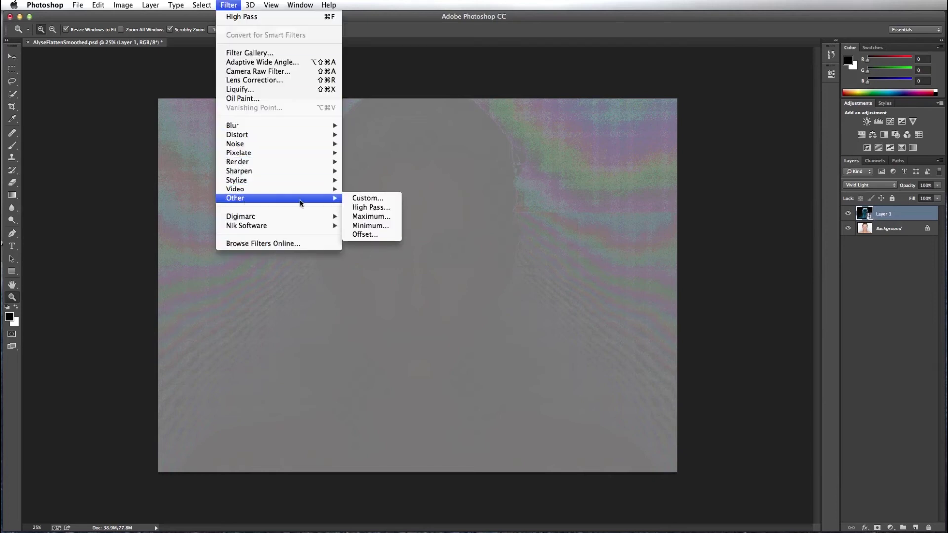
pyautogui.click(357, 211)
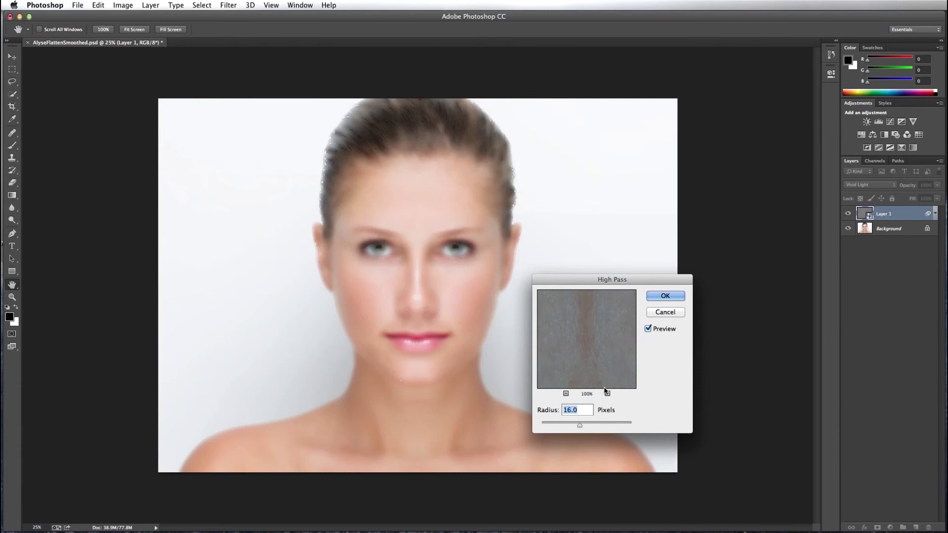
pyautogui.click(666, 296)
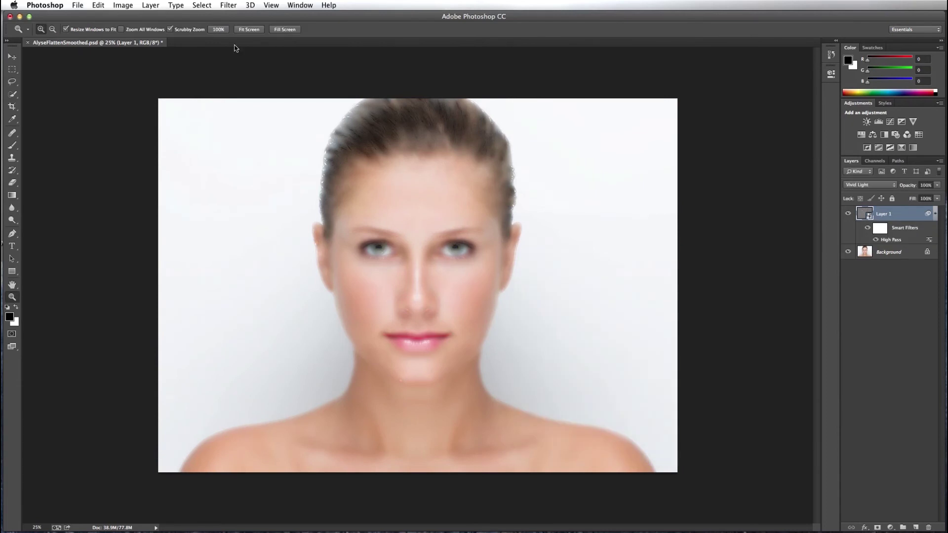
# - Add a Gaussian Blur smart filter with a 4-pixel radius to Layer 1
pyautogui.click(227, 6)
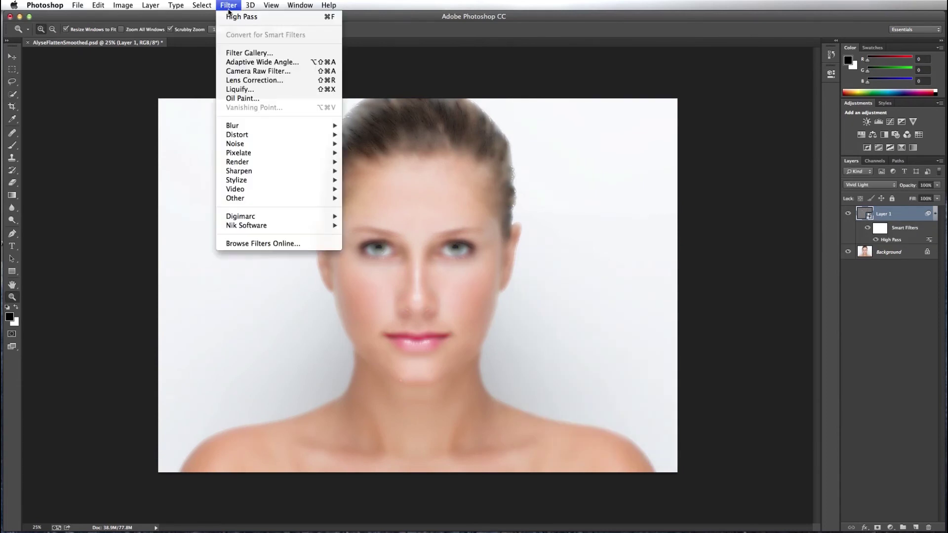
pyautogui.moveTo(232, 129)
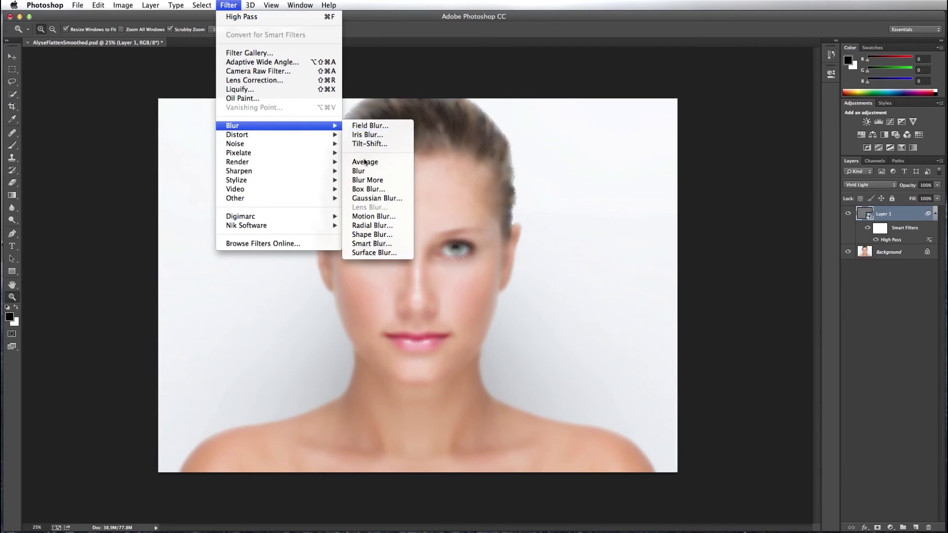
pyautogui.click(363, 199)
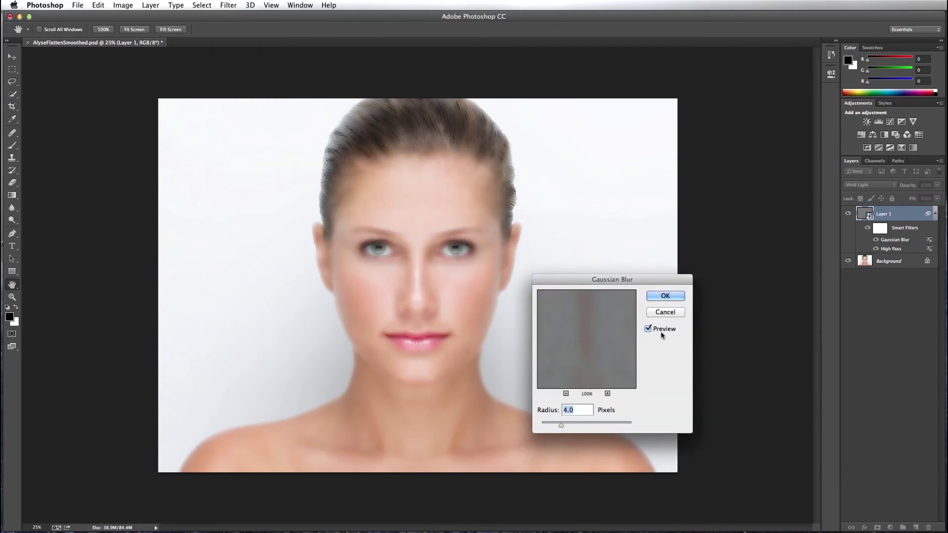
pyautogui.click(664, 296)
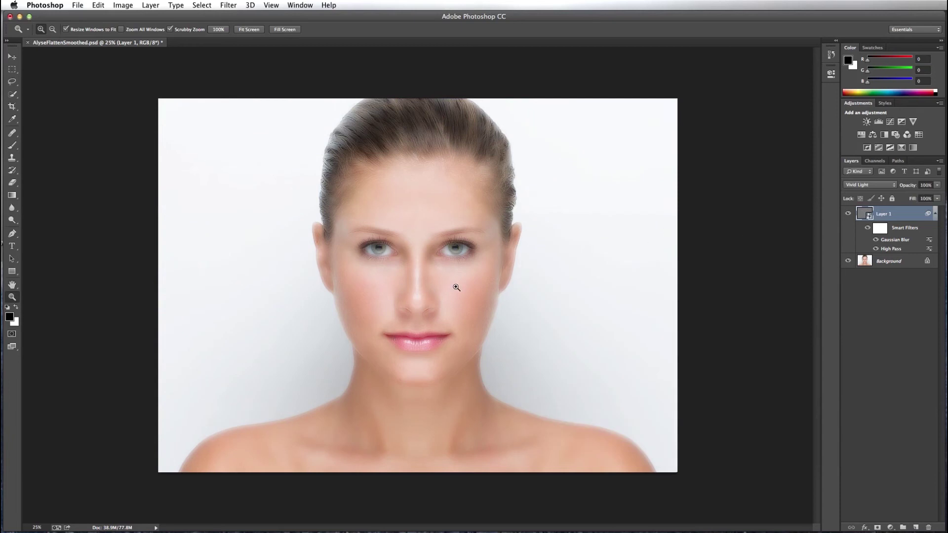
# - Compare the skin texture around the nose and cheeks with the Gaussian Blur smart filter hidden and shown
pyautogui.moveTo(429, 284); pyautogui.dragTo(500, 278)
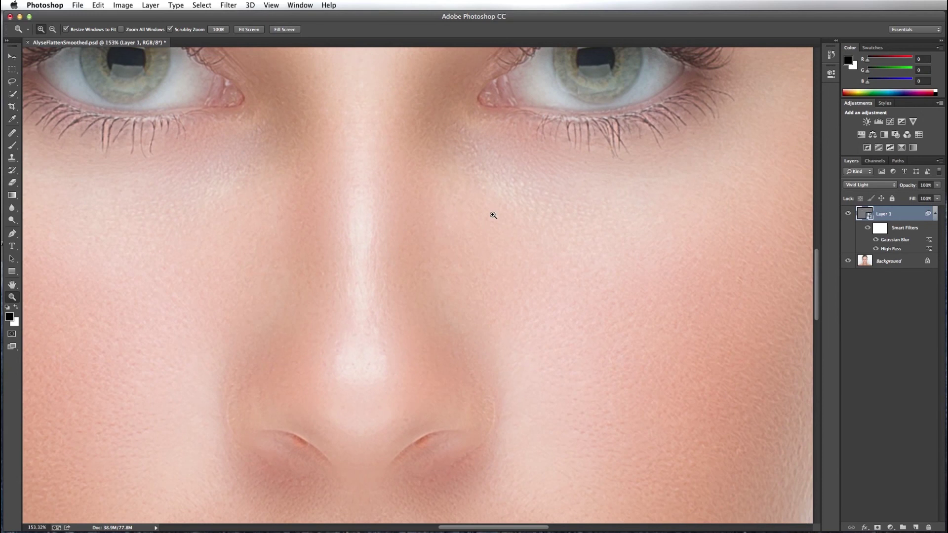
pyautogui.click(875, 240)
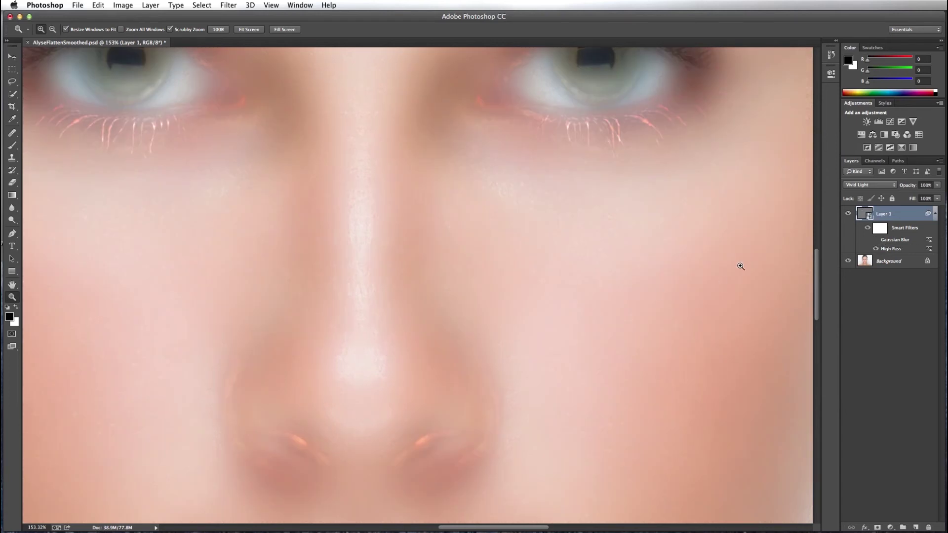
pyautogui.click(875, 240)
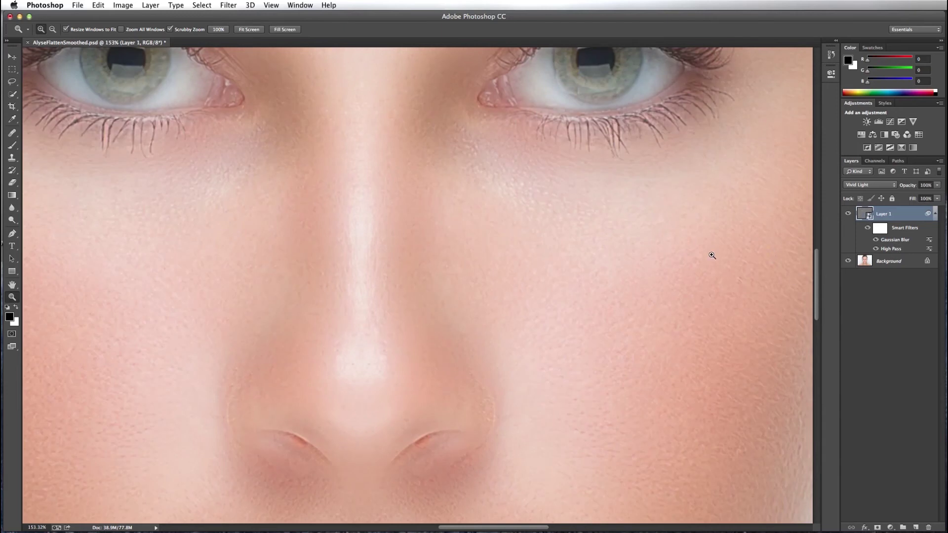
pyautogui.moveTo(596, 275); pyautogui.dragTo(544, 310)
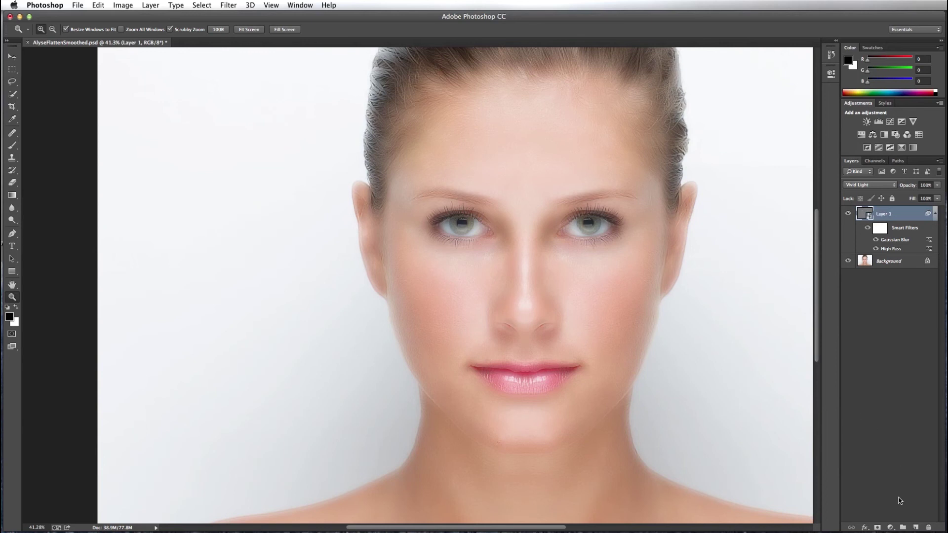
# - Hide Layer 1 behind a black layer mask and paint white over the facial skin with the Brush tool
pyautogui.press('alt')
pyautogui.keyDown('alt'); pyautogui.click(877, 528); pyautogui.keyUp('alt')
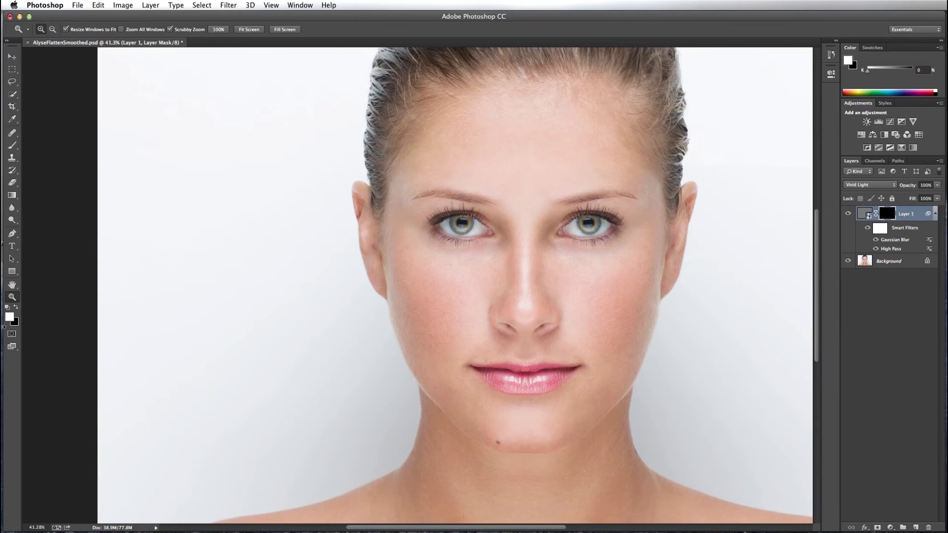
pyautogui.click(13, 147)
pyautogui.click(14, 147)
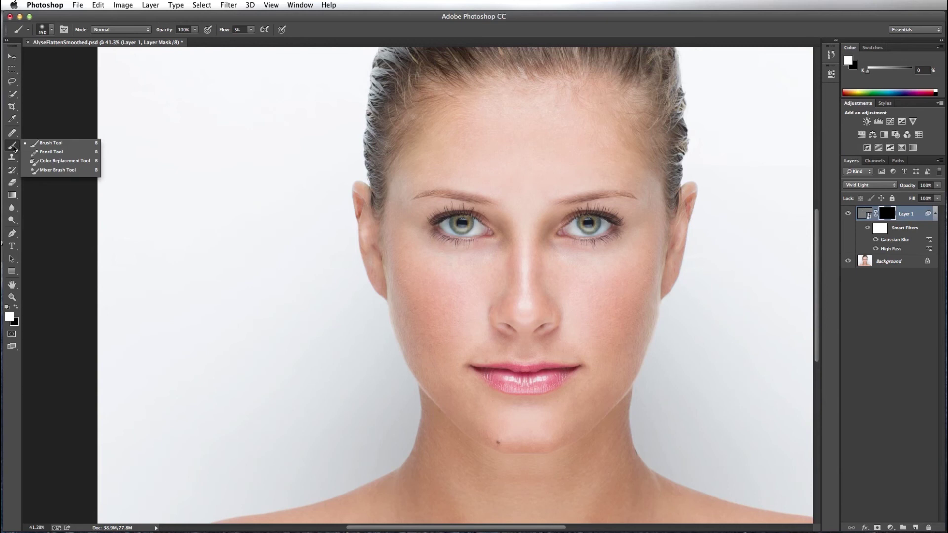
pyautogui.click(52, 144)
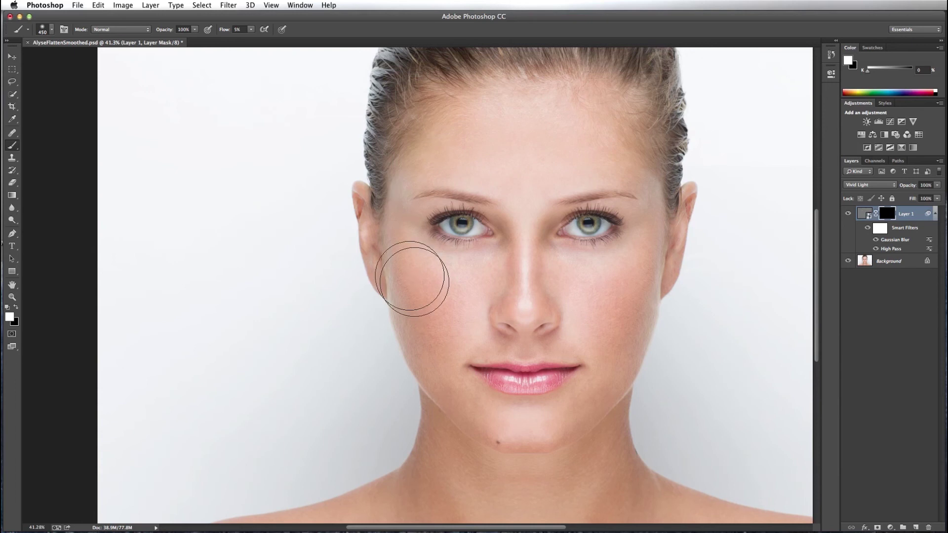
pyautogui.moveTo(407, 294)
pyautogui.mouseDown()
pyautogui.moveTo(427, 313)
pyautogui.moveTo(418, 326)
pyautogui.moveTo(547, 353)
pyautogui.moveTo(618, 349)
pyautogui.moveTo(607, 348)
pyautogui.moveTo(596, 387)
pyautogui.moveTo(601, 358)
pyautogui.moveTo(639, 320)
pyautogui.moveTo(626, 352)
pyautogui.moveTo(593, 349)
pyautogui.moveTo(571, 298)
pyautogui.moveTo(503, 273)
pyautogui.moveTo(475, 284)
pyautogui.moveTo(539, 283)
pyautogui.moveTo(452, 353)
pyautogui.moveTo(580, 406)
pyautogui.moveTo(566, 423)
pyautogui.moveTo(609, 374)
pyautogui.moveTo(591, 399)
pyautogui.moveTo(623, 320)
pyautogui.moveTo(644, 200)
pyautogui.moveTo(662, 193)
pyautogui.moveTo(644, 160)
pyautogui.moveTo(655, 186)
pyautogui.moveTo(630, 152)
pyautogui.moveTo(590, 134)
pyautogui.moveTo(455, 118)
pyautogui.moveTo(419, 142)
pyautogui.moveTo(409, 161)
pyautogui.moveTo(426, 148)
pyautogui.moveTo(408, 161)
pyautogui.moveTo(384, 235)
pyautogui.moveTo(441, 380)
pyautogui.moveTo(462, 414)
pyautogui.moveTo(550, 428)
pyautogui.moveTo(580, 423)
pyautogui.moveTo(542, 433)
pyautogui.moveTo(440, 410)
pyautogui.moveTo(454, 414)
pyautogui.moveTo(435, 433)
pyautogui.moveTo(432, 462)
pyautogui.moveTo(310, 530)
pyautogui.moveTo(478, 459)
pyautogui.mouseUp()
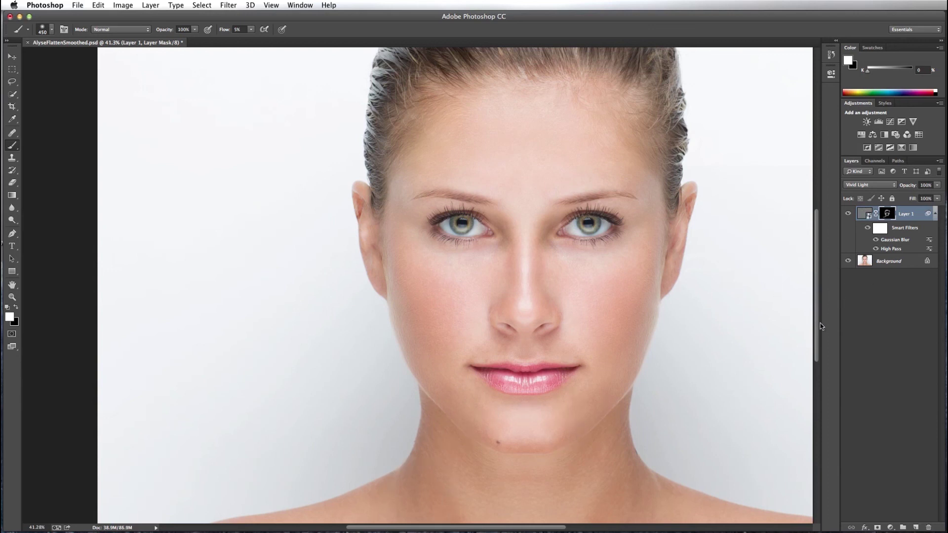
# - Brush white on Layer 1's mask across the chest and both shoulders to smooth the skin there
pyautogui.moveTo(820, 326); pyautogui.dragTo(820, 370)
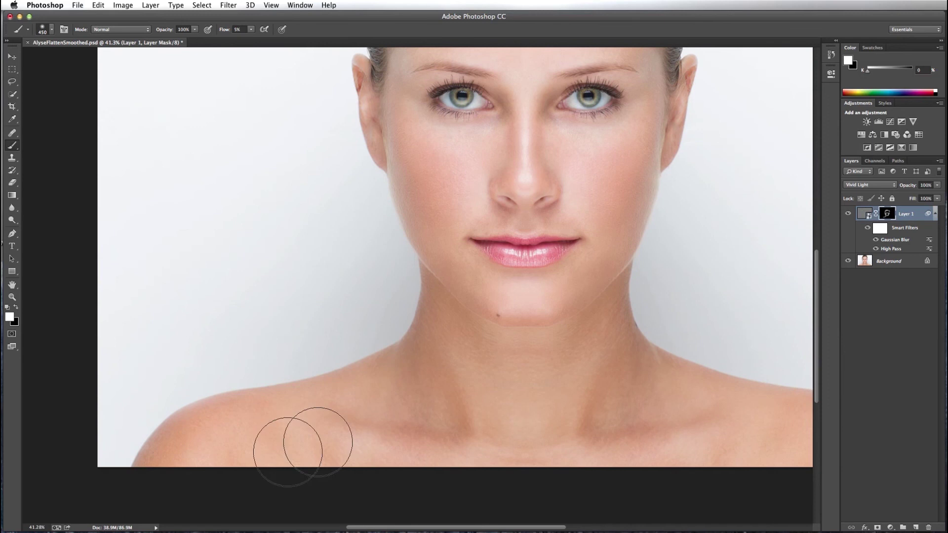
pyautogui.moveTo(302, 446)
pyautogui.mouseDown()
pyautogui.moveTo(296, 402)
pyautogui.moveTo(487, 396)
pyautogui.moveTo(413, 449)
pyautogui.moveTo(490, 361)
pyautogui.moveTo(656, 276)
pyautogui.moveTo(630, 339)
pyautogui.moveTo(449, 293)
pyautogui.moveTo(451, 398)
pyautogui.moveTo(793, 396)
pyautogui.moveTo(599, 450)
pyautogui.mouseUp()
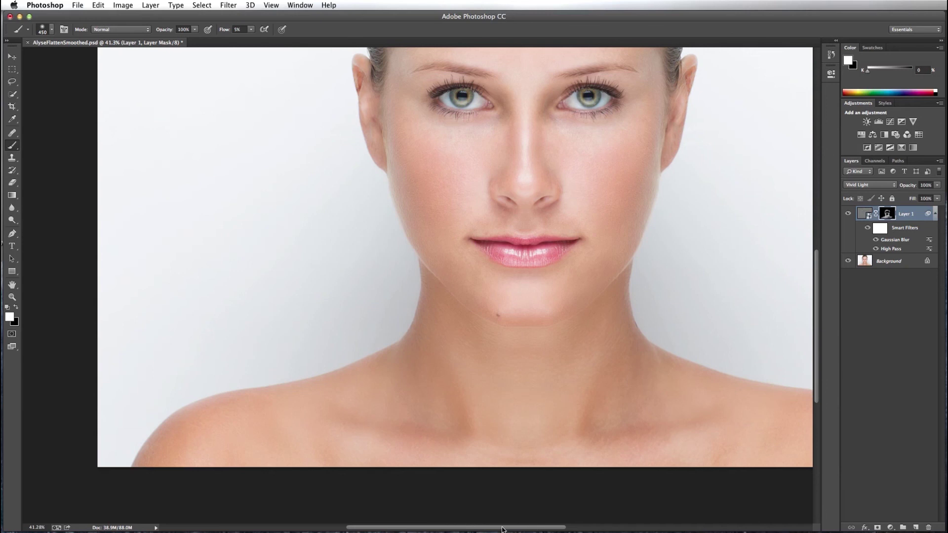
pyautogui.moveTo(511, 528); pyautogui.dragTo(557, 528)
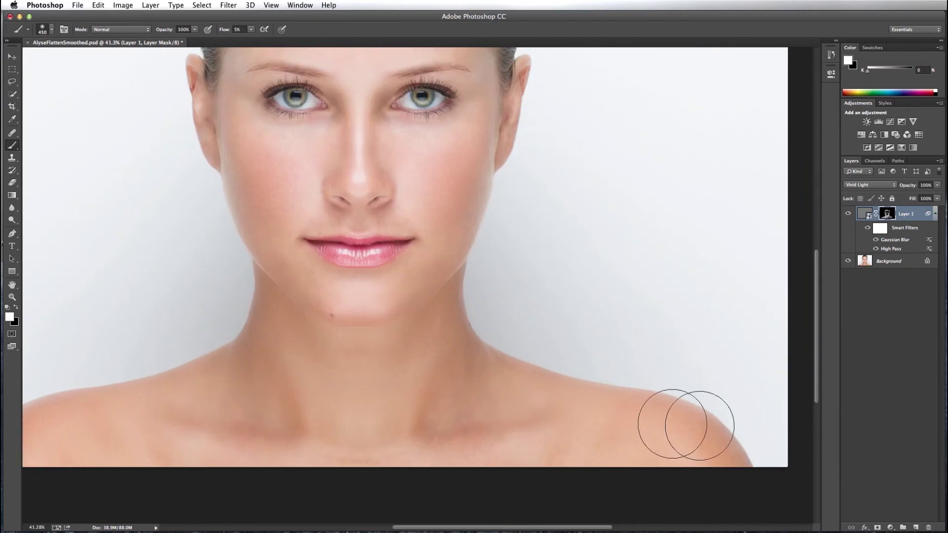
pyautogui.moveTo(756, 463)
pyautogui.mouseDown()
pyautogui.moveTo(440, 434)
pyautogui.moveTo(494, 405)
pyautogui.mouseUp()
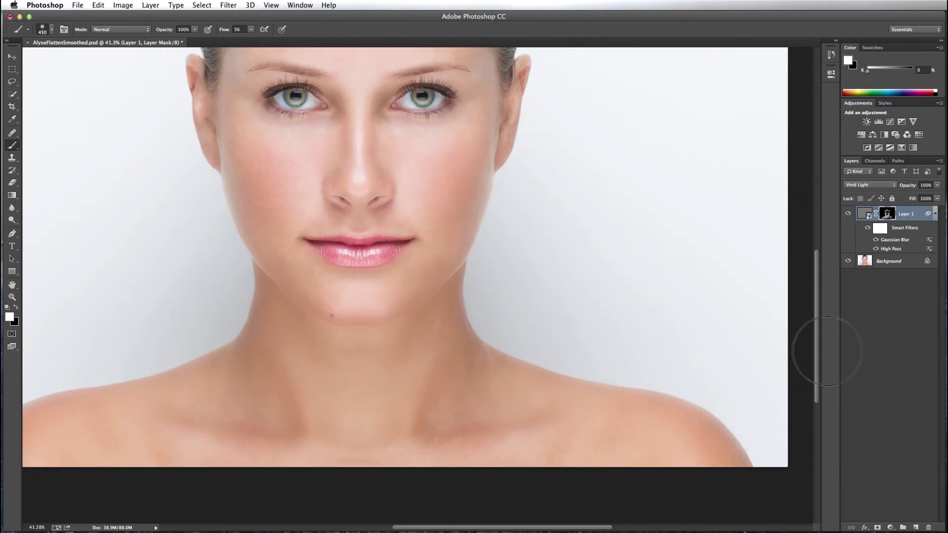
# - Set the brush size to 196 px and paint white on the mask at the nose bridge between the eyes
pyautogui.moveTo(818, 347); pyautogui.dragTo(817, 305)
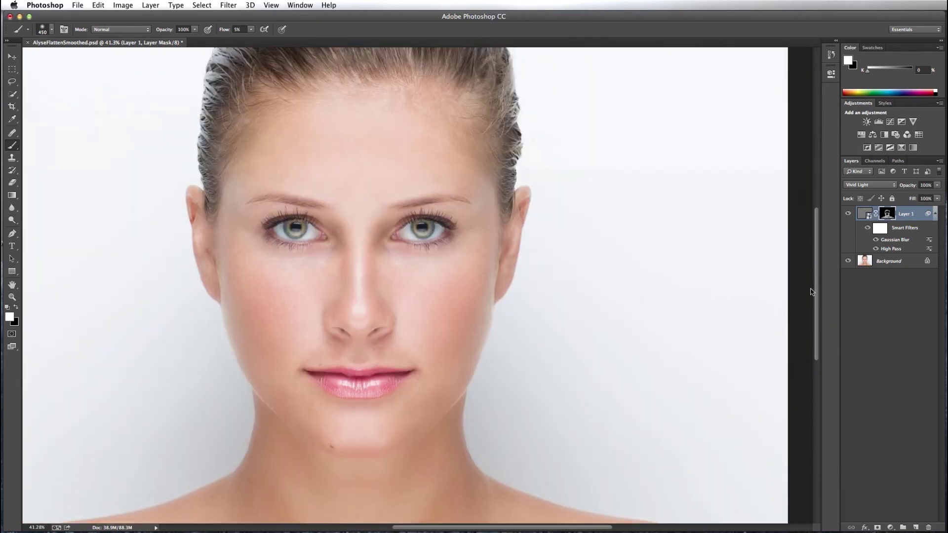
pyautogui.click(54, 33)
pyautogui.moveTo(93, 60); pyautogui.dragTo(92, 61)
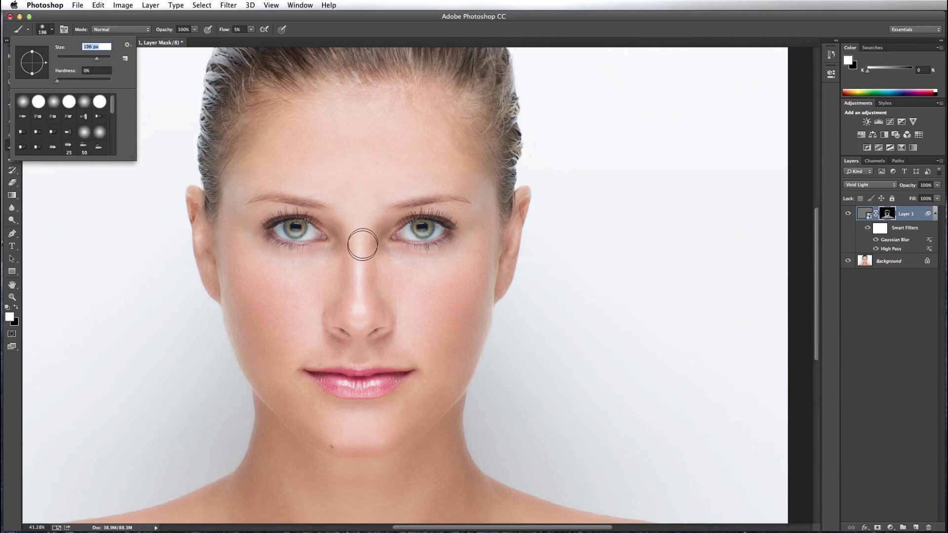
pyautogui.click(356, 222)
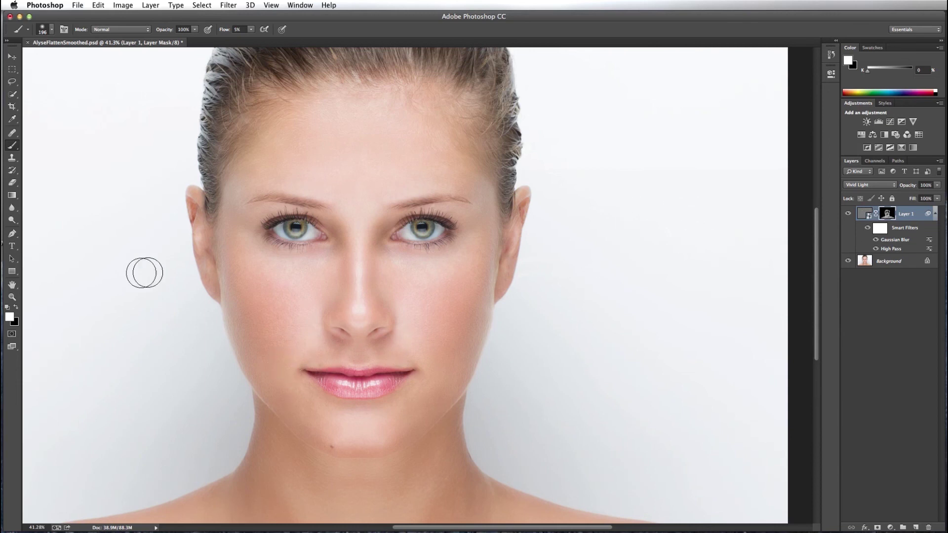
# - Compare the portrait with Layer 1 hidden and shown, both in full view and close up on the face
pyautogui.click(12, 297)
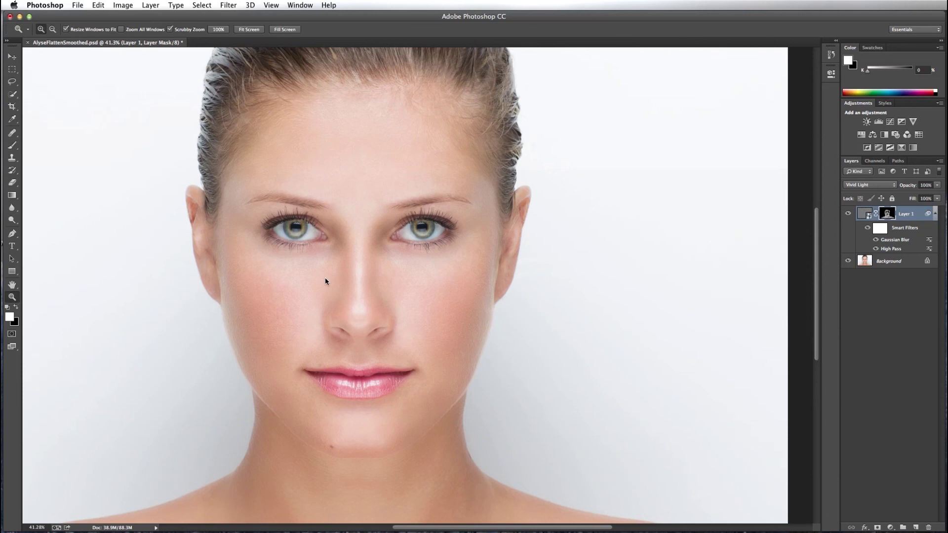
pyautogui.scroll(-3, 346, 291)
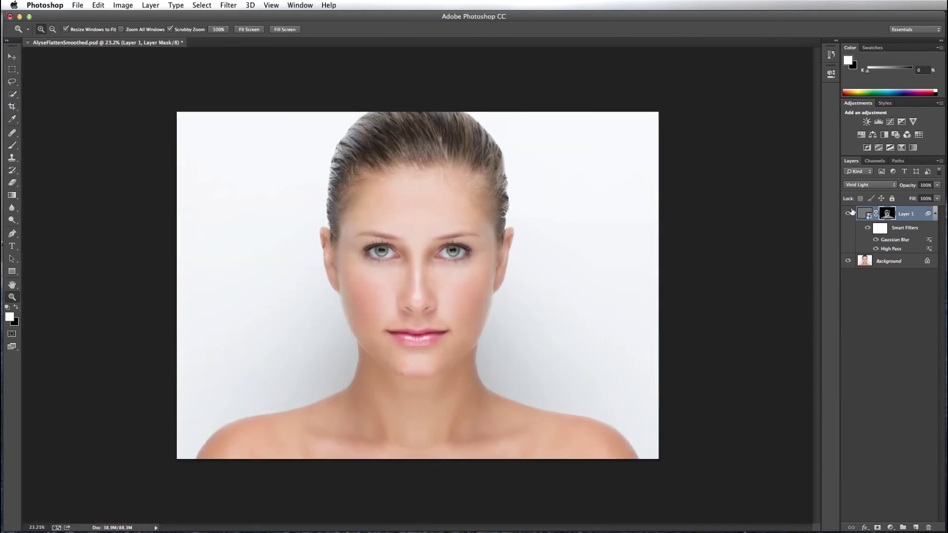
pyautogui.click(848, 214)
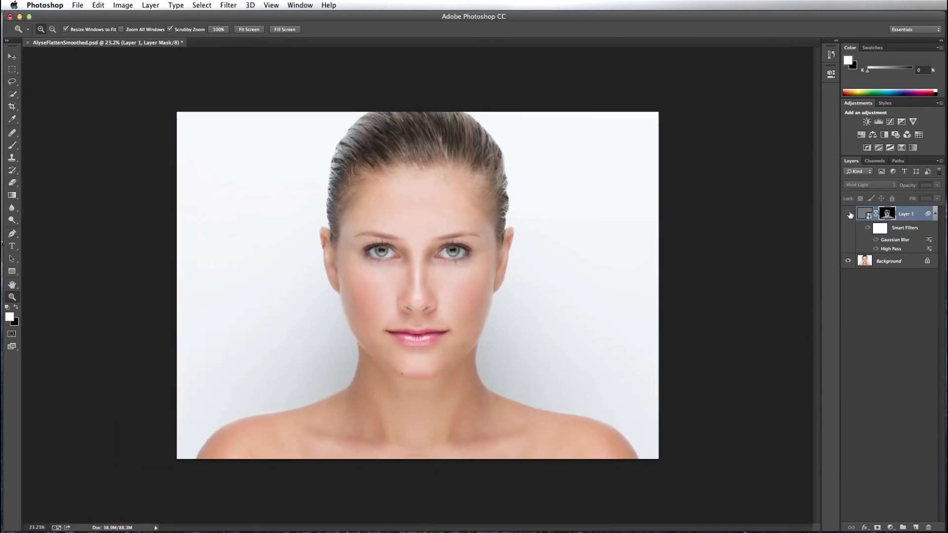
pyautogui.click(848, 214)
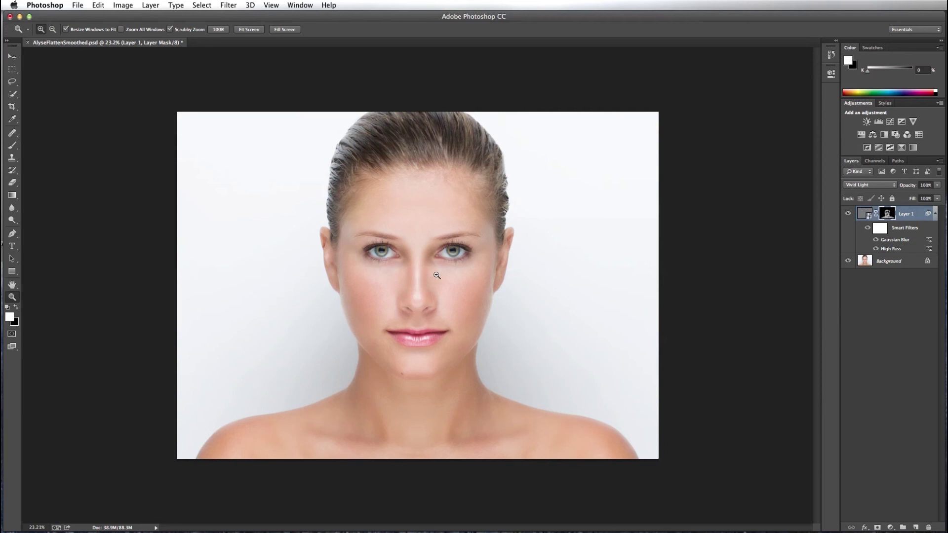
pyautogui.moveTo(436, 275); pyautogui.dragTo(491, 327)
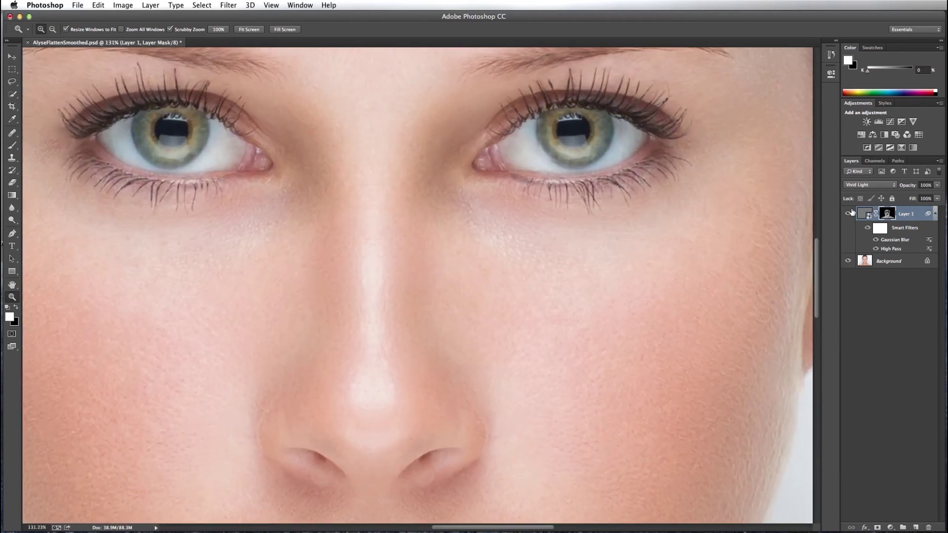
pyautogui.click(848, 214)
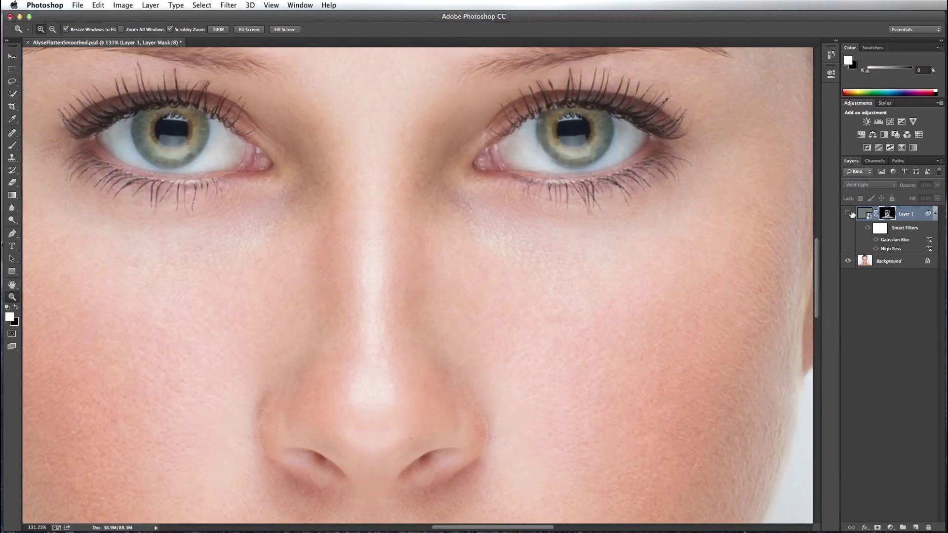
pyautogui.click(848, 214)
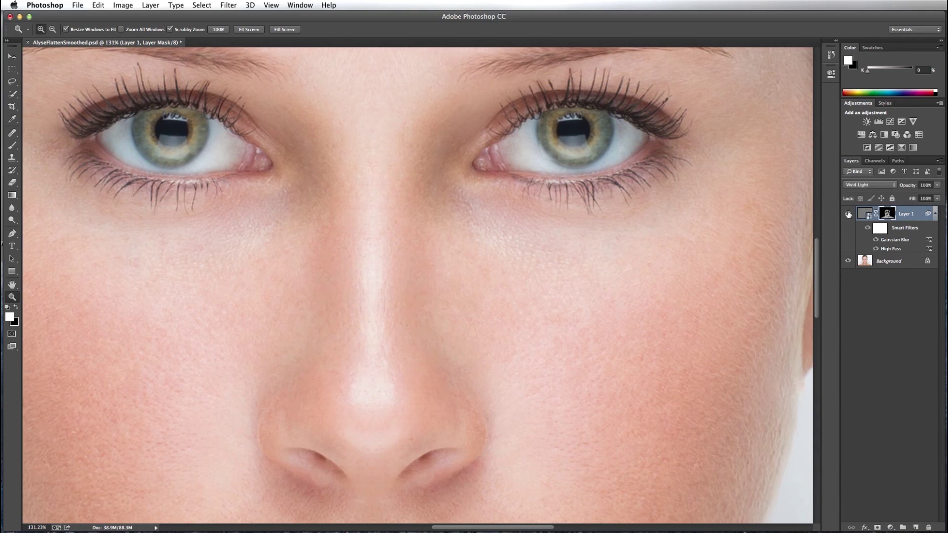